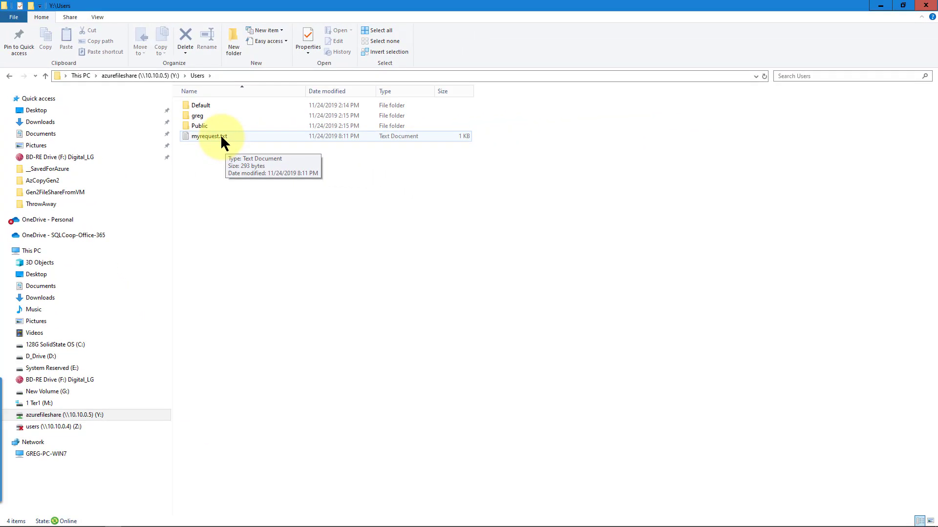
- Open myrequest.txt and add the line 'Data Warehouse mgr 2' at the end
double_click(221, 137)
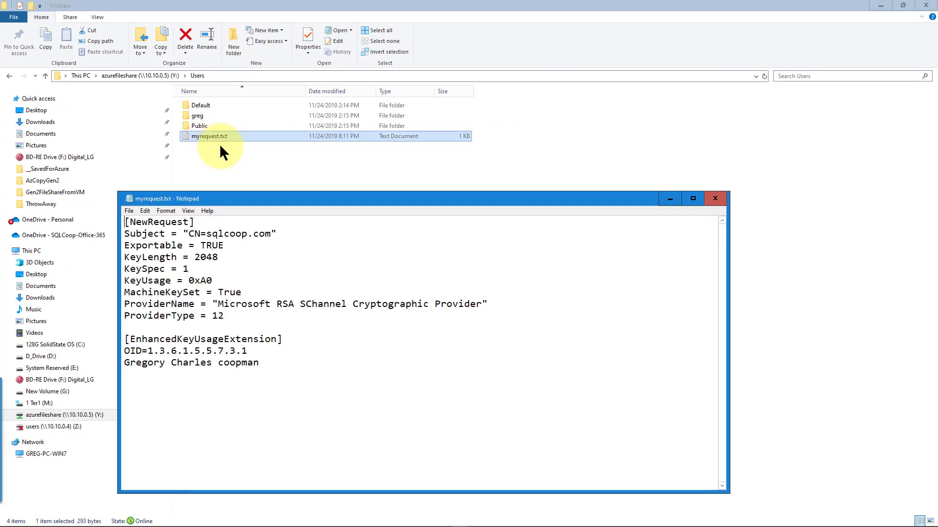
left_click(273, 362)
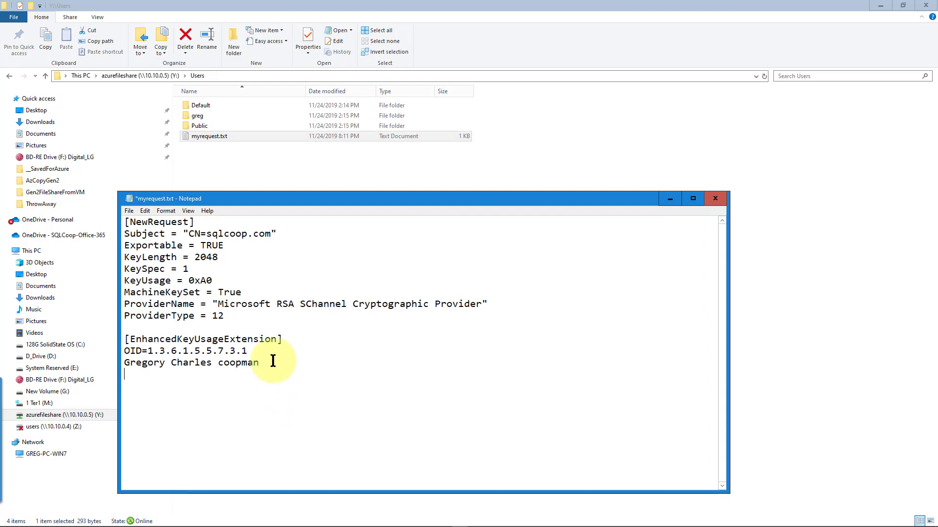
type("Data Whare")
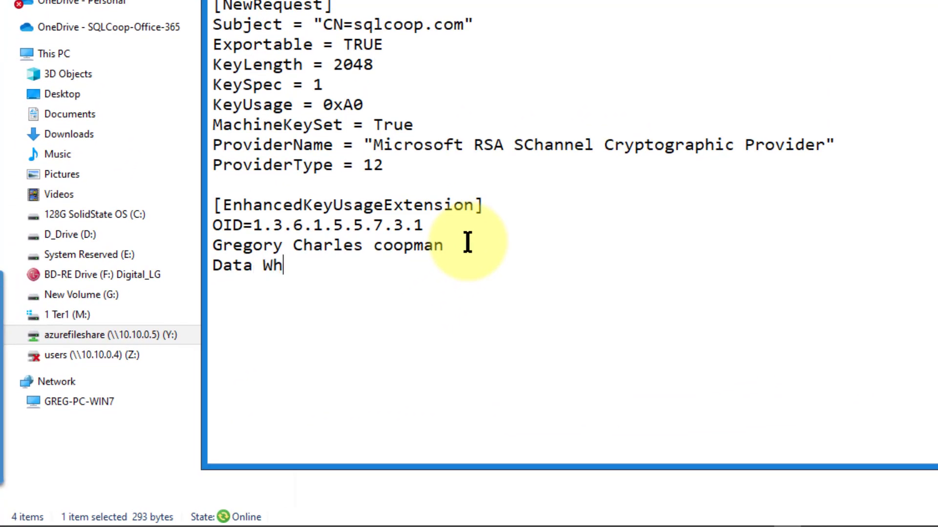
key("BackSpace")
key("BackSpace")
key("BackSpace")
key("BackSpace")
type("arehouse mgr 2")
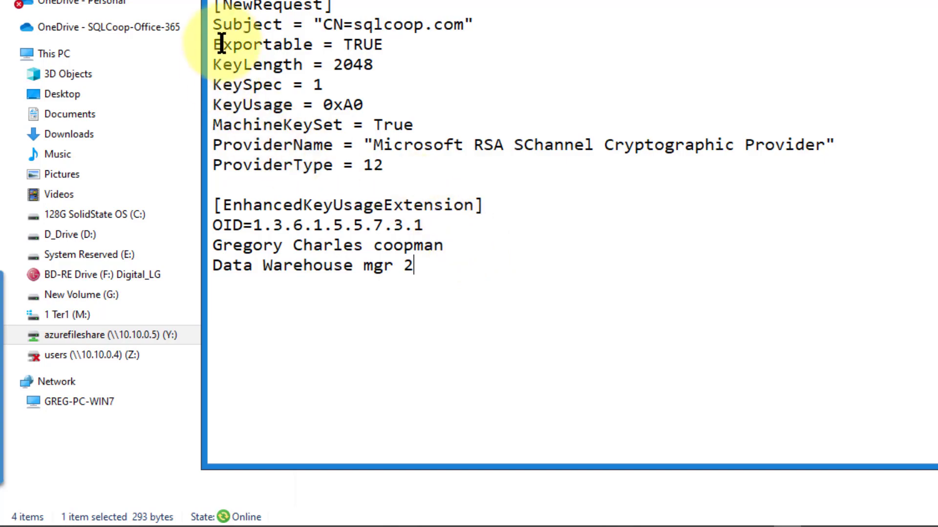
- Save myrequest.txt from the File menu
left_click(158, 138)
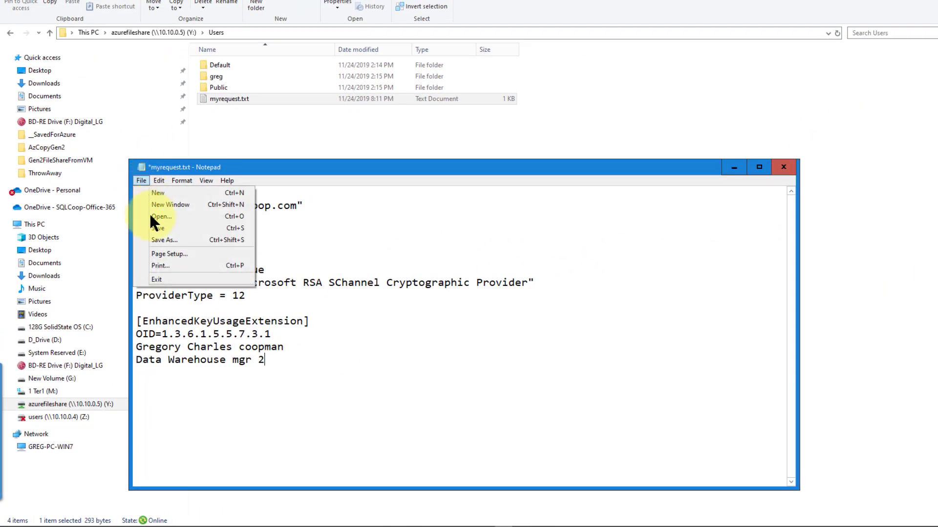
left_click(151, 228)
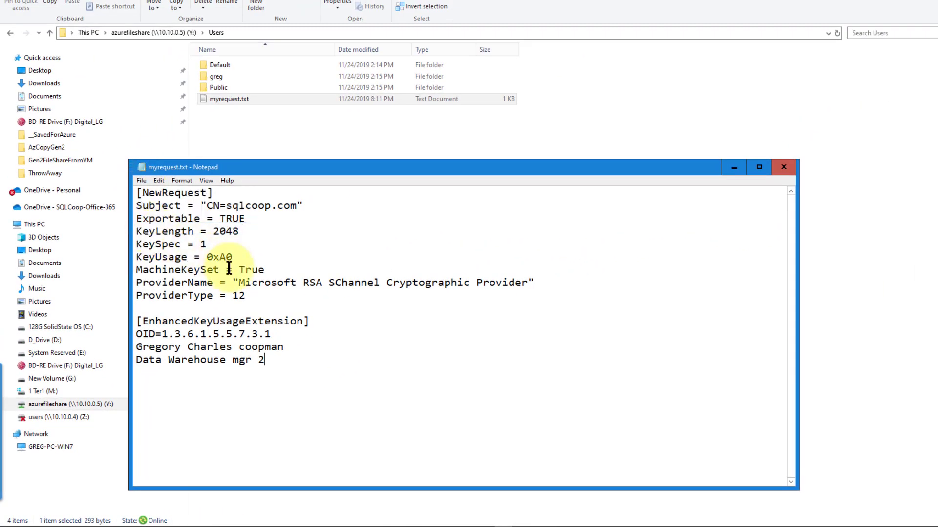
mouse_move(717, 520)
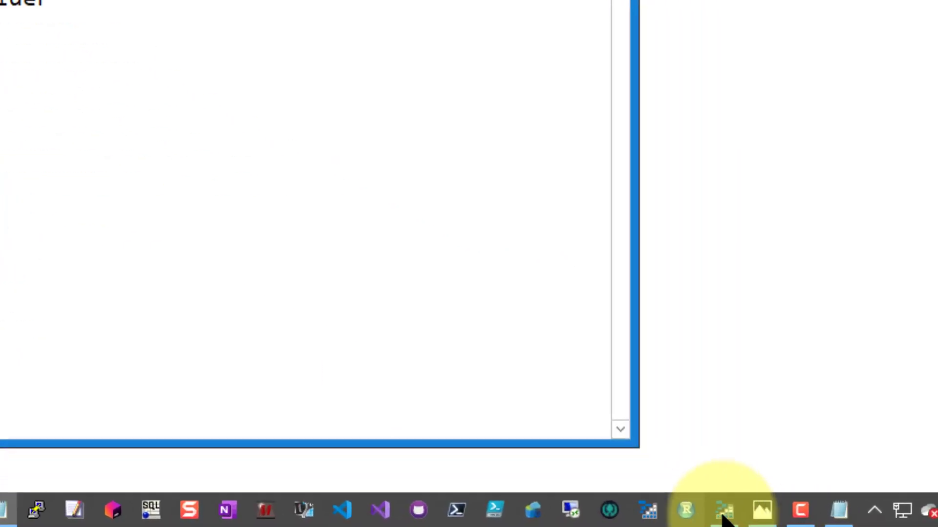
- In Storage Explorer, select the testforshare account and open the share's myrequest.txt in Notepad
left_click(692, 510)
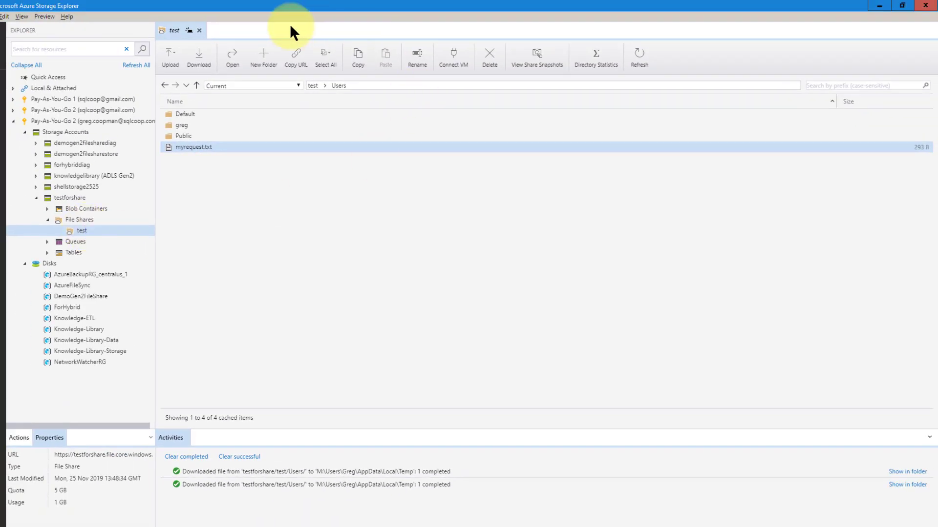
left_click(68, 197)
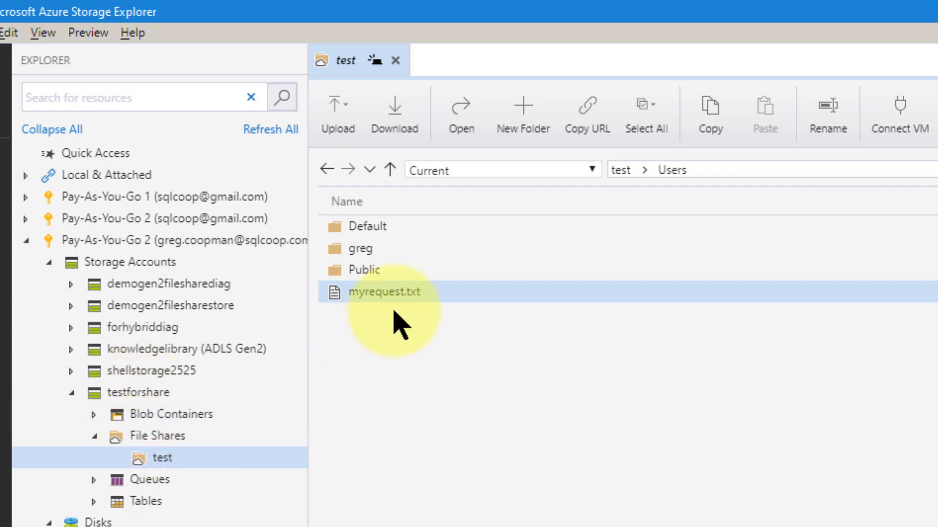
left_click(408, 296)
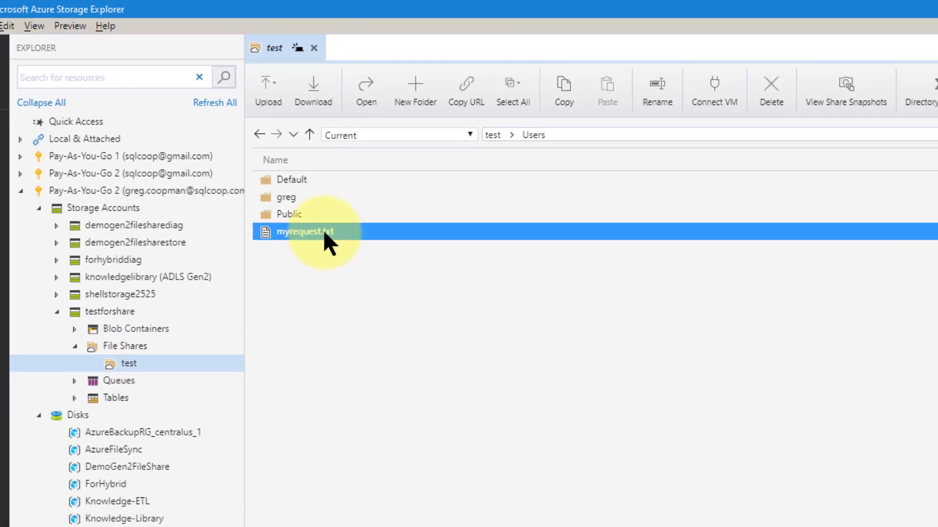
double_click(408, 293)
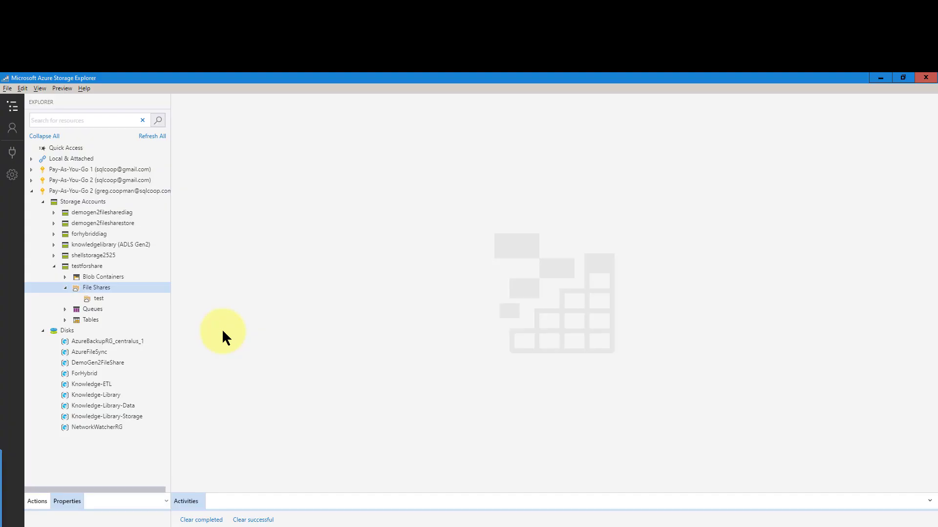
- Select testforshare and open the 'test' file share to view its Users folder
left_click(84, 264)
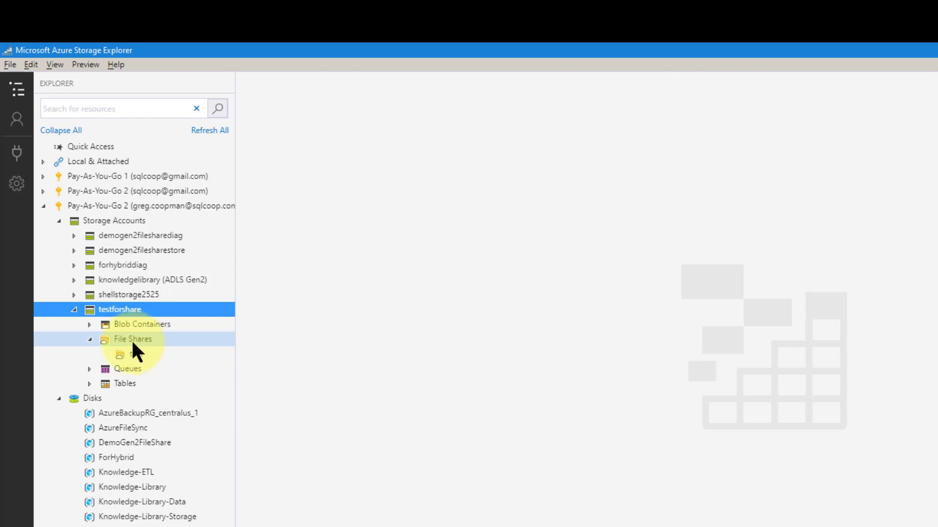
left_click(133, 357)
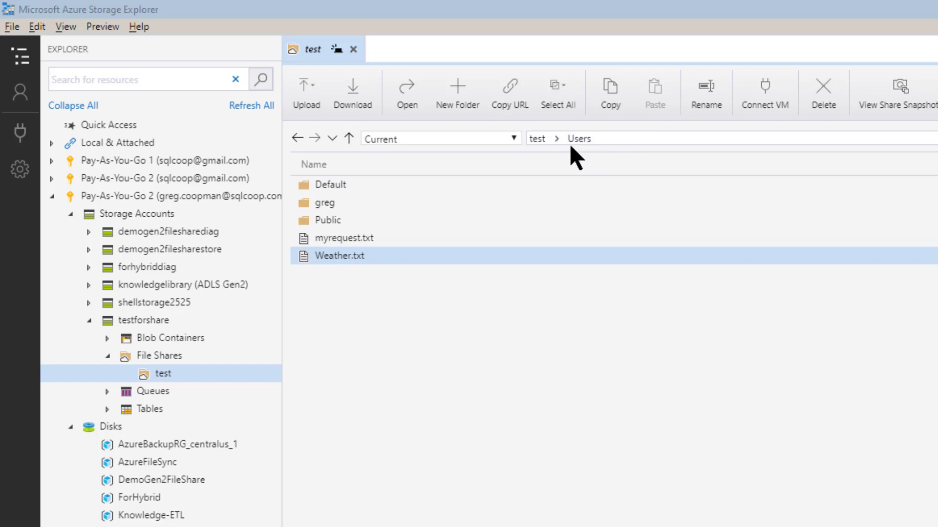
- Open Weather.txt from the share and add the line 'And temperatures down to freezing.'
left_click(349, 292)
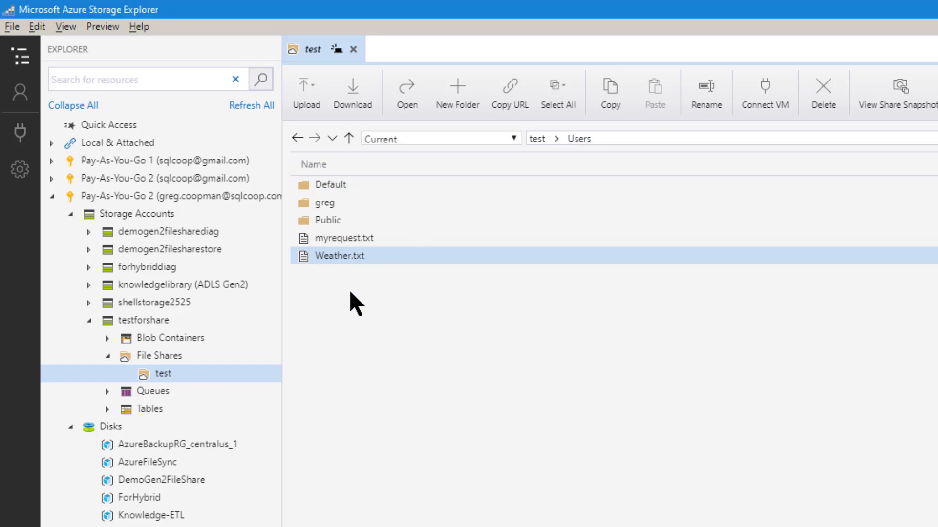
double_click(358, 256)
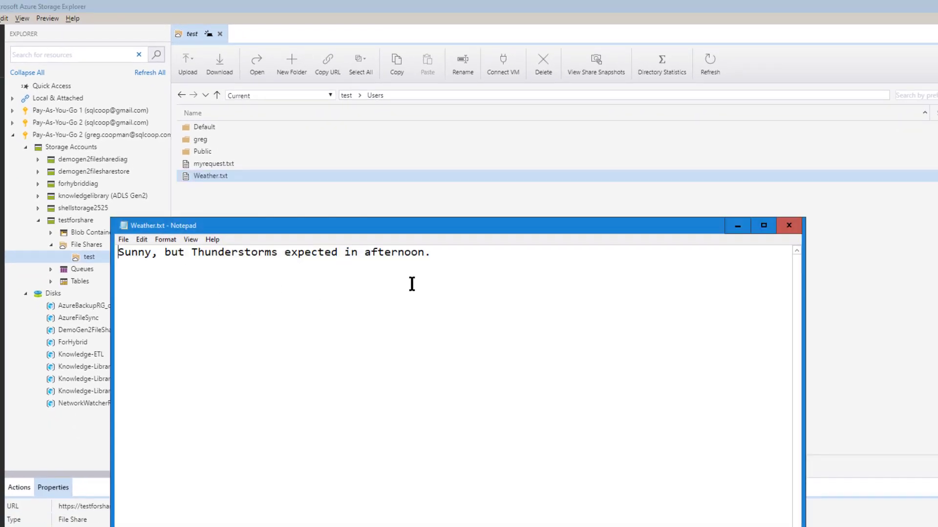
left_click(438, 254)
key("Return")
key("Return")
type("And temp")
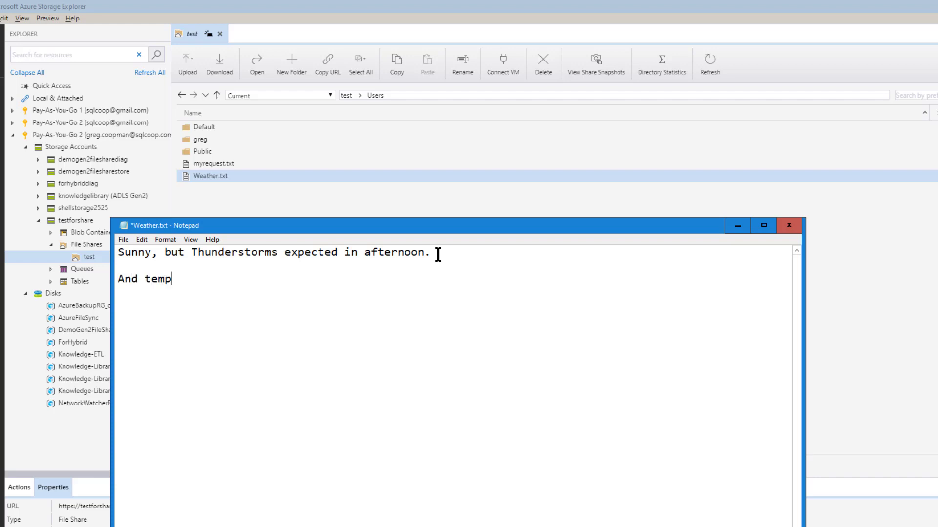
type("eratures down to freezing.")
key("Return")
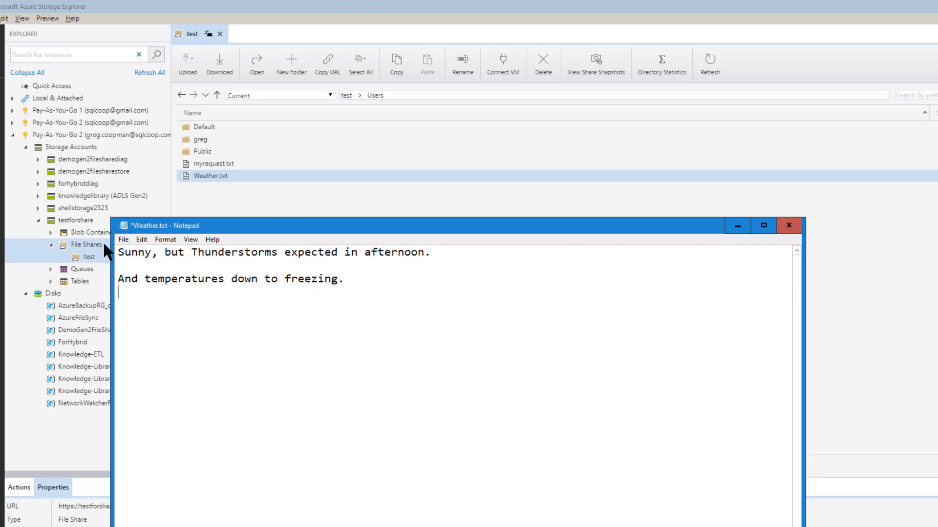
- Save Weather.txt and close Notepad
left_click(123, 240)
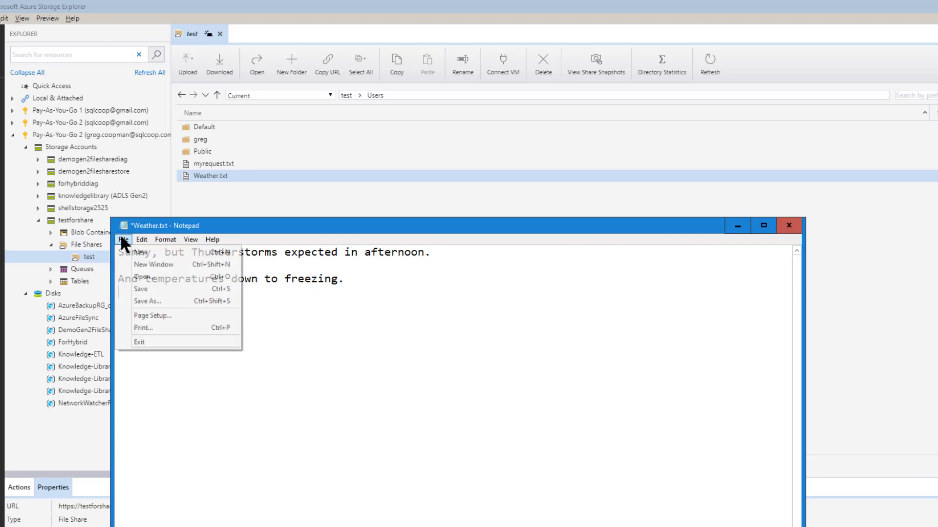
left_click(138, 290)
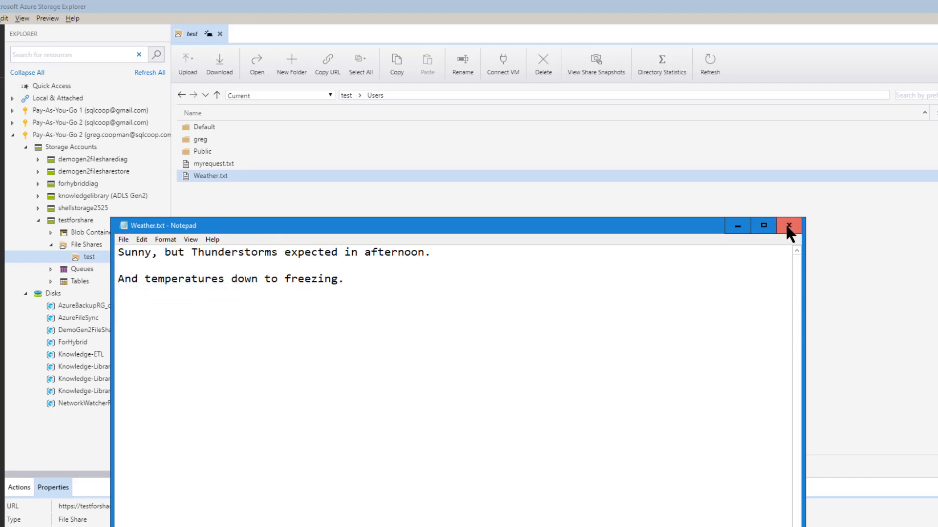
left_click(789, 228)
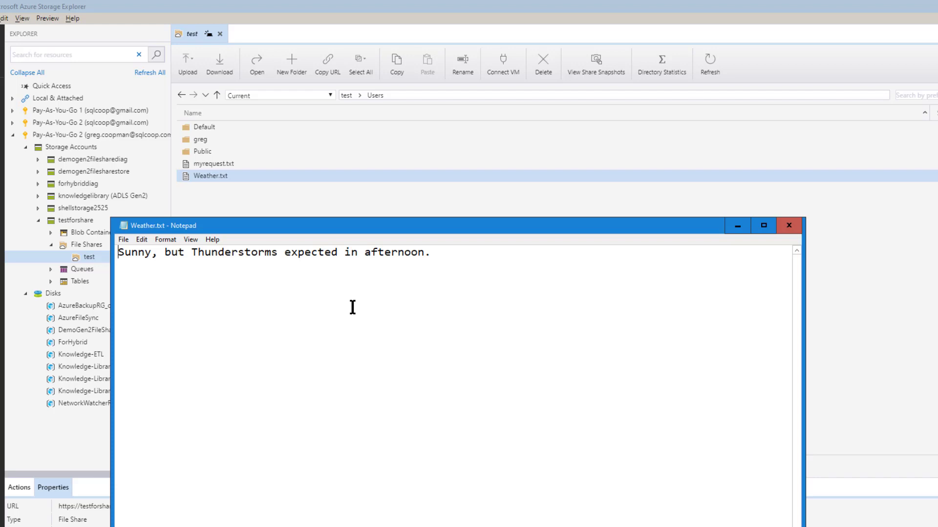
- Add a new line 'temperature' below the forecast in Weather.txt
left_click(343, 262)
key("Return")
type("temperature")
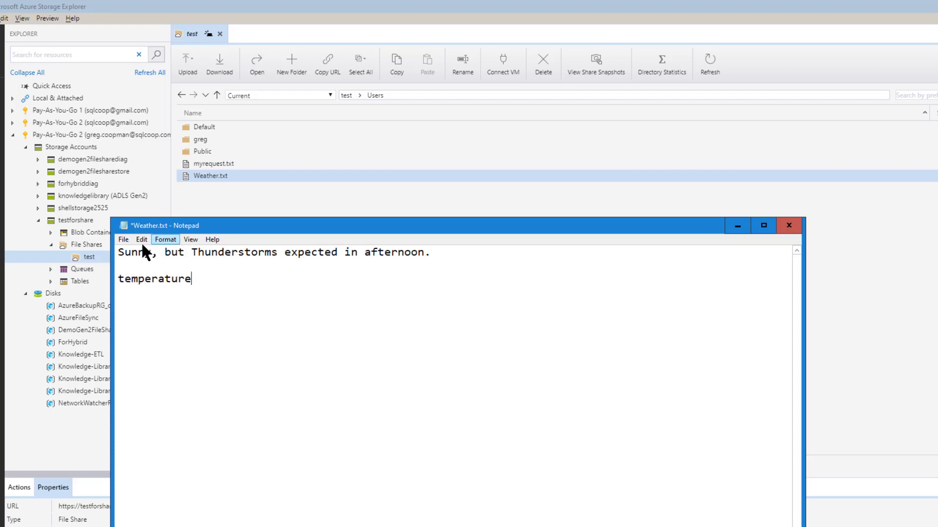
- Save Weather.txt with Save As into the D:\downloads folder
left_click(123, 240)
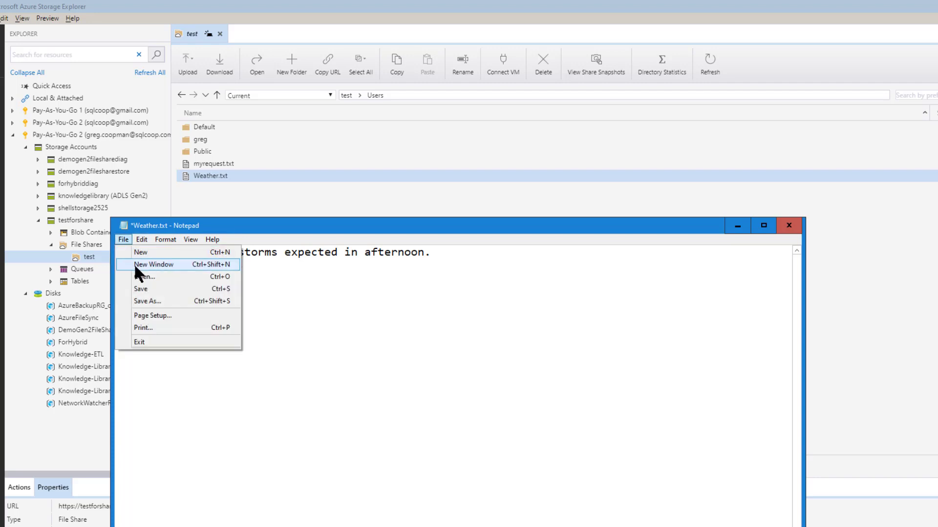
left_click(141, 298)
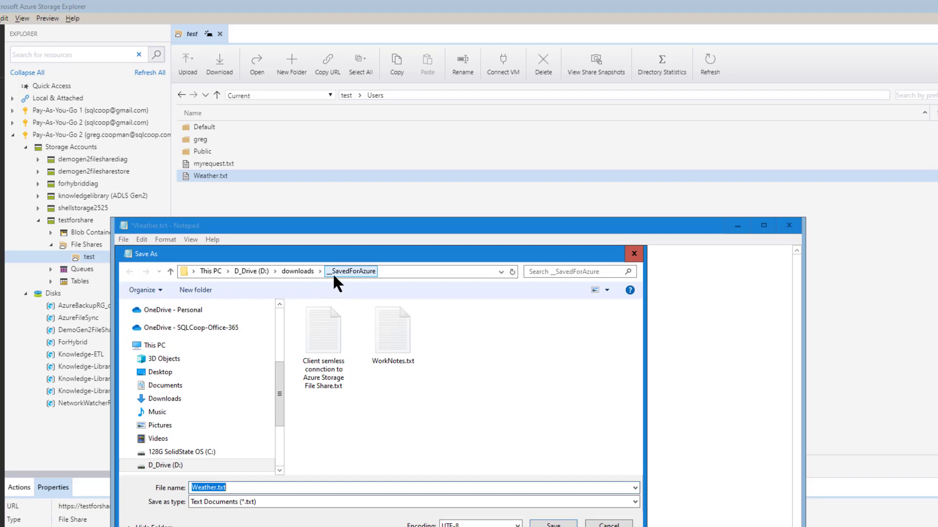
left_click(297, 271)
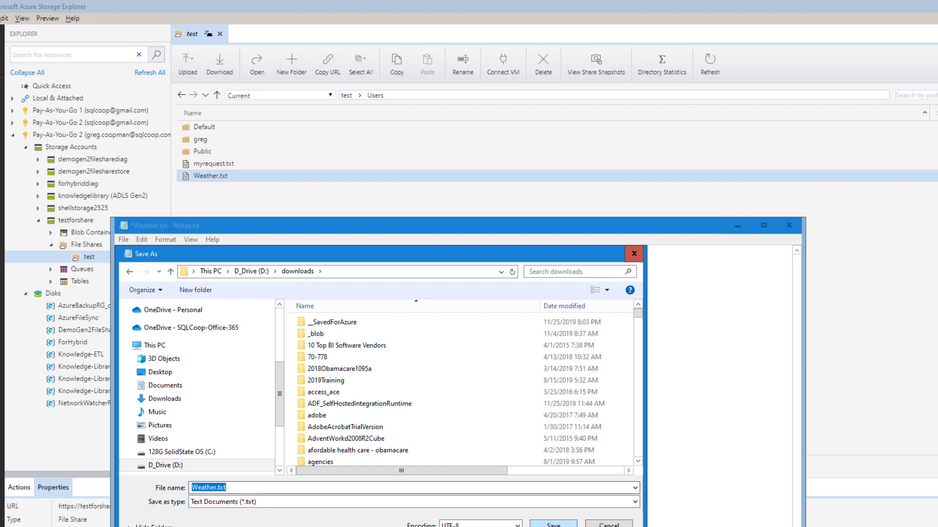
key("Return")
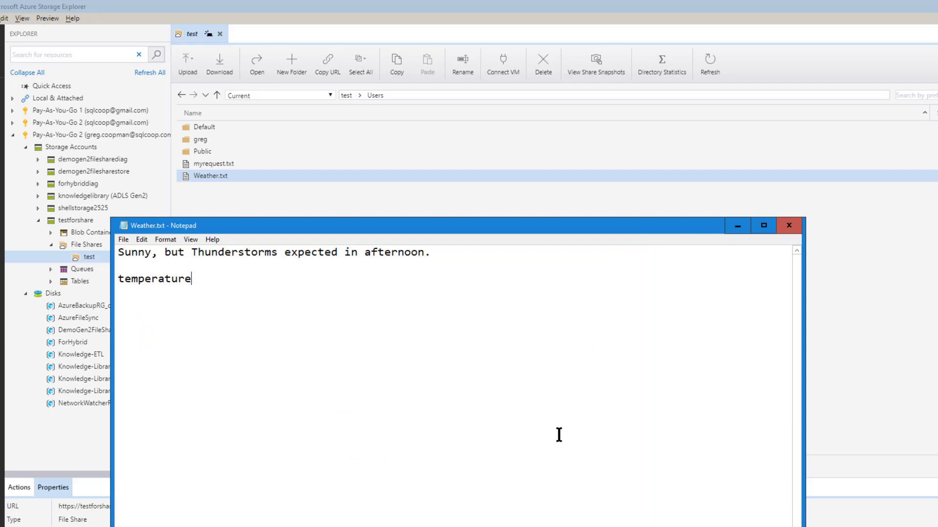
- Upload D:\downloads\Weather.txt into the test share's Users folder
left_click(398, 155)
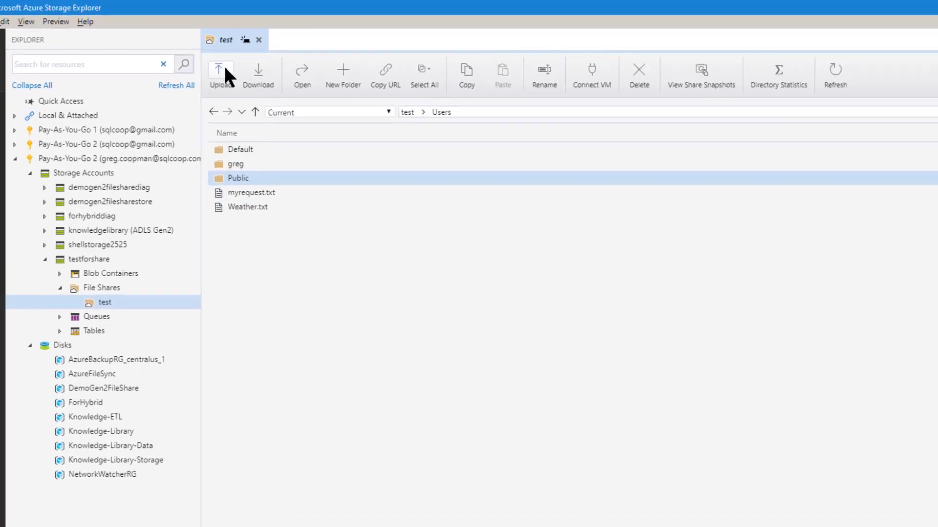
left_click(222, 71)
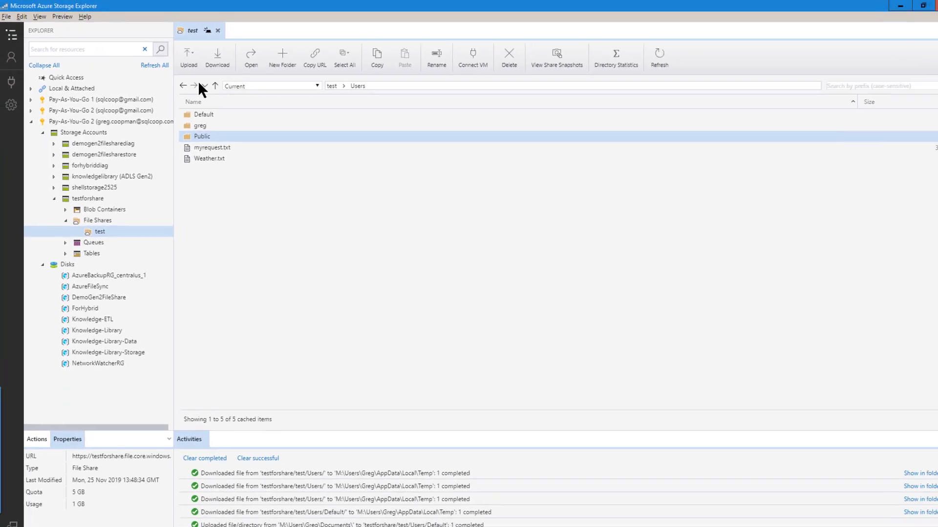
left_click(283, 130)
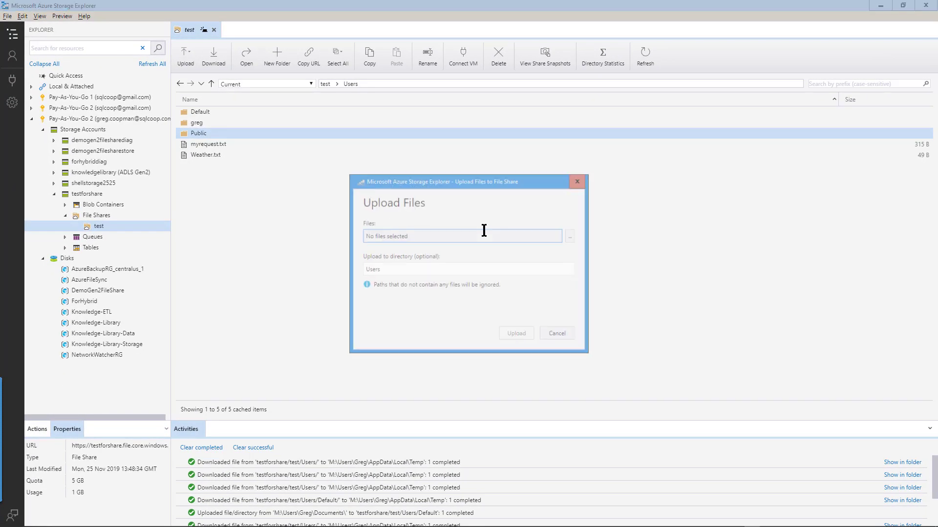
left_click(572, 235)
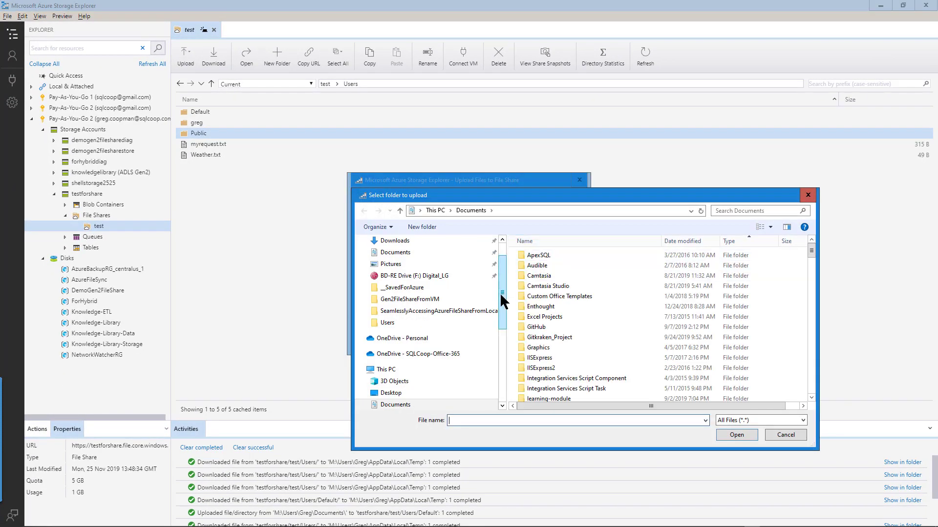
left_click_drag(502, 293, 502, 432)
left_click(412, 308)
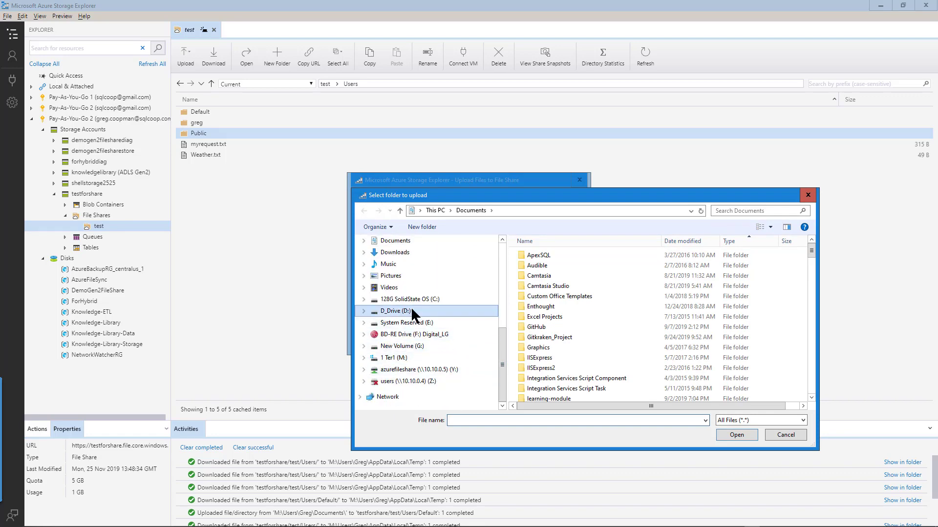
double_click(567, 298)
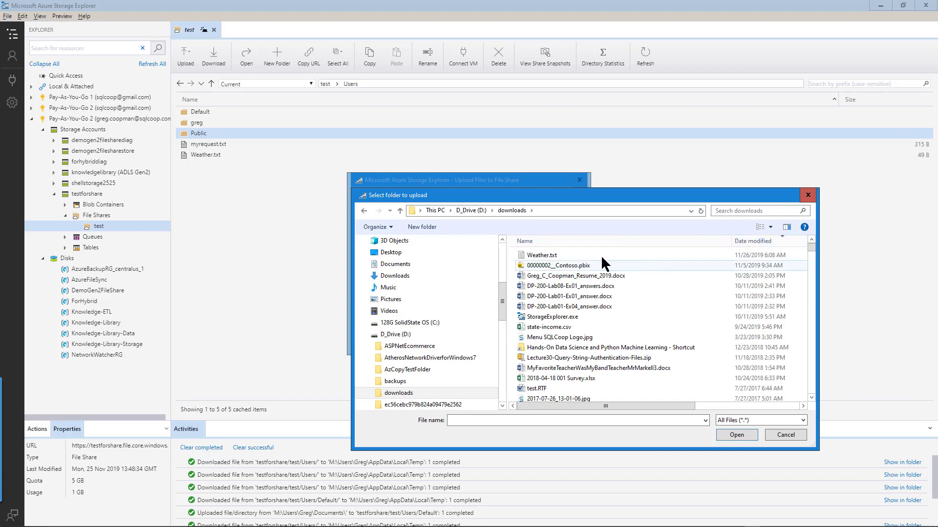
double_click(537, 255)
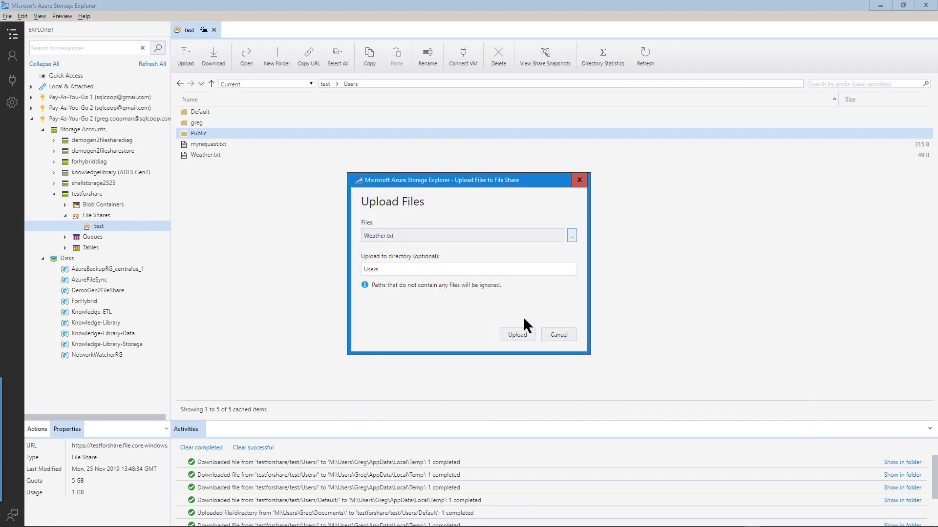
left_click(519, 334)
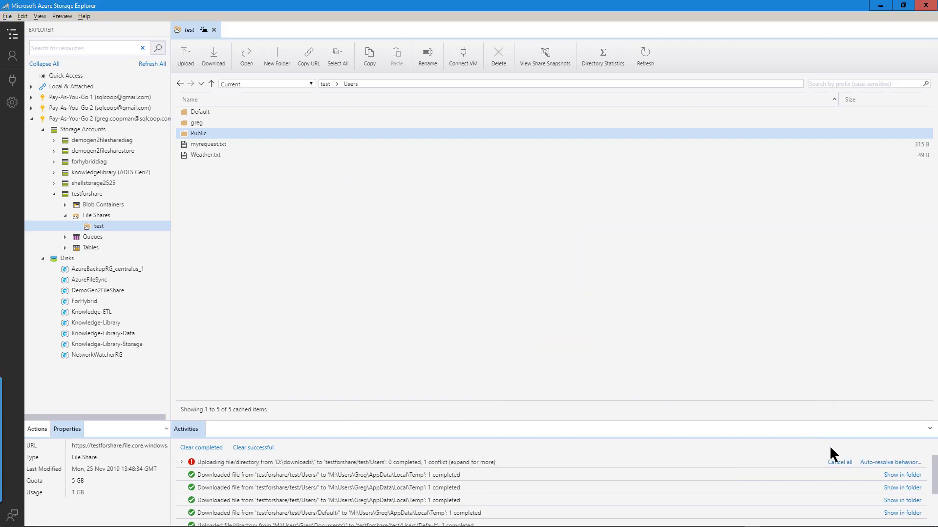
- Resolve the conflict by replacing the existing Weather.txt, then select the updated file
left_click(872, 463)
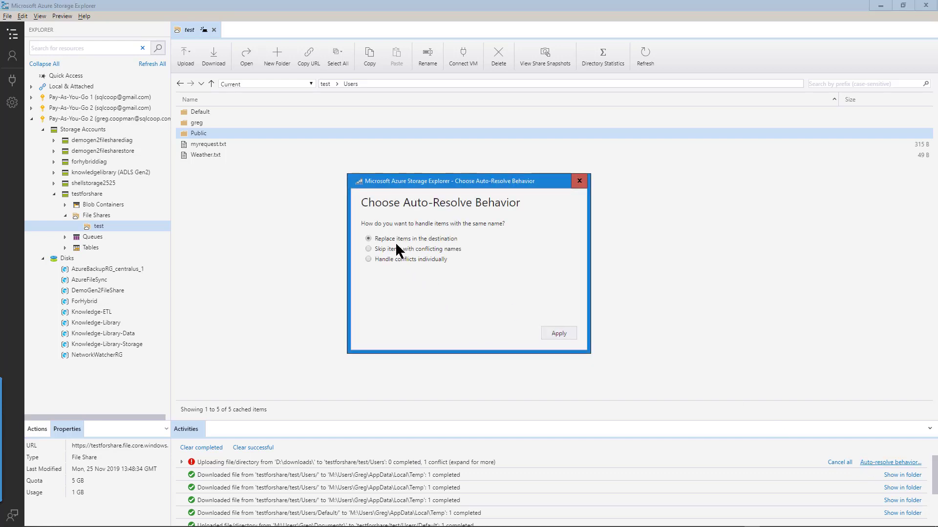
left_click(559, 334)
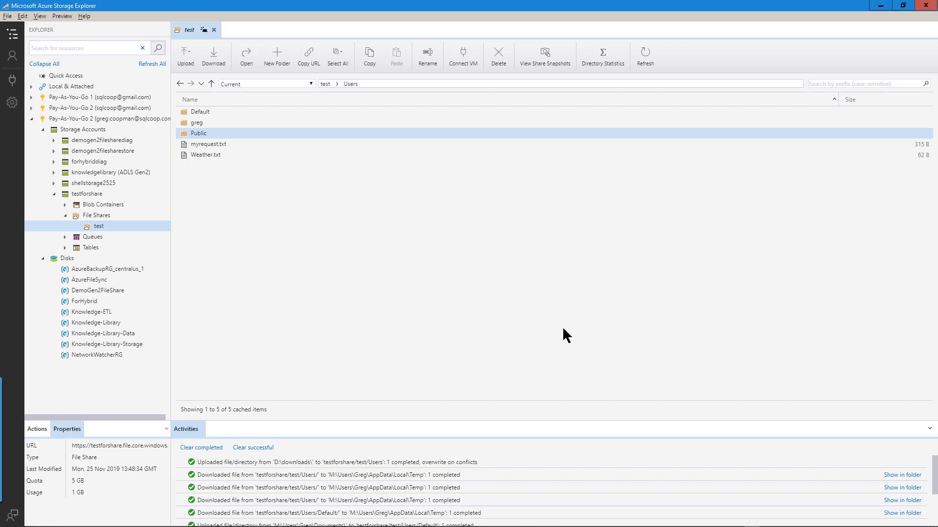
left_click(212, 157, "ctrl")
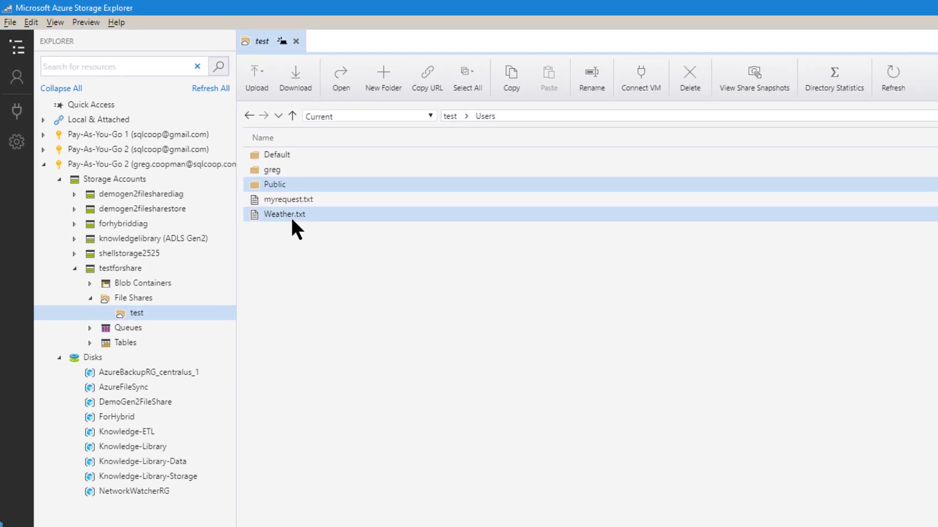
double_click(291, 216)
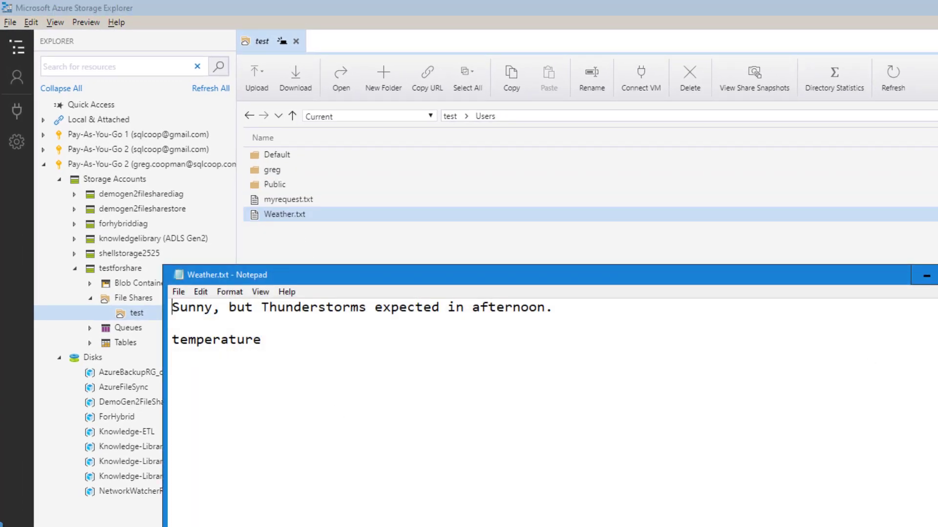
key("alt+F4")
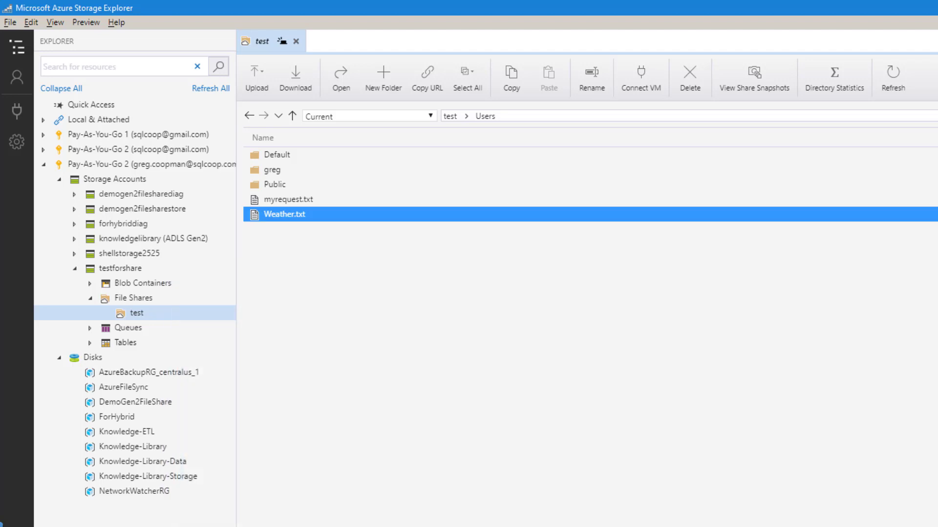